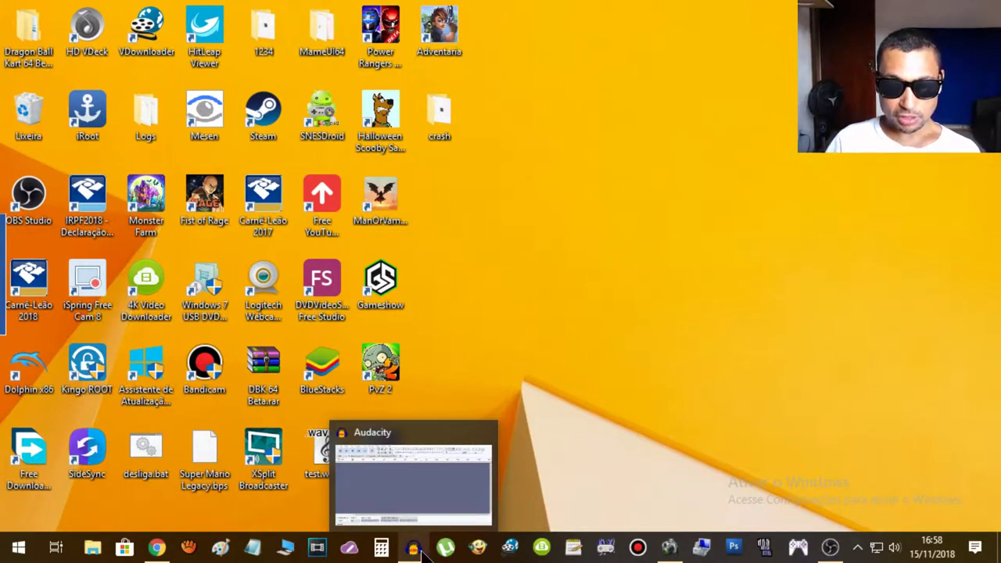
Step: Check the Audacity window, switch to the browser, and review the Equalizer APO article through its download links
click(415, 477)
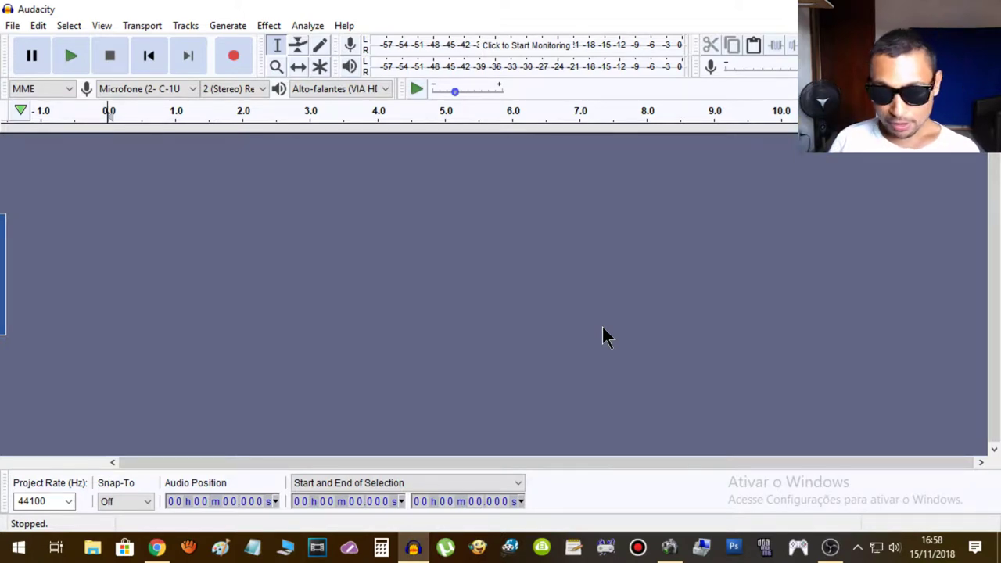
click(156, 547)
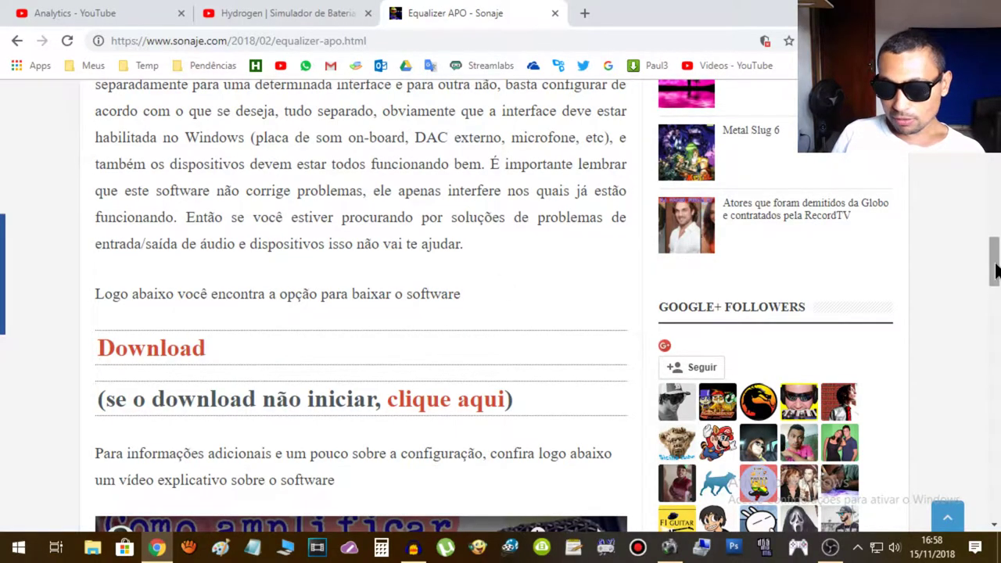
drag(994, 263, 996, 159)
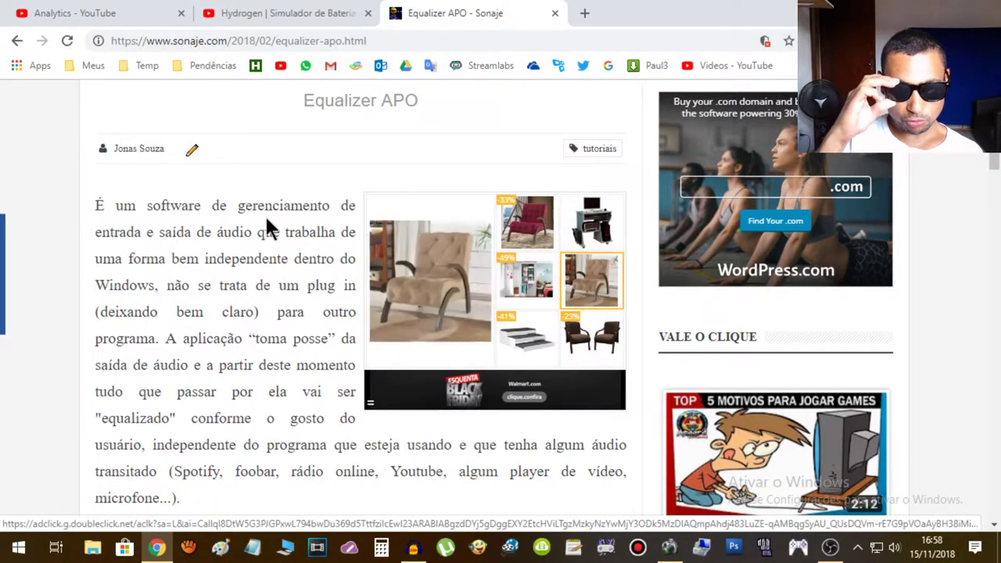
scroll(270, 205, down, 7)
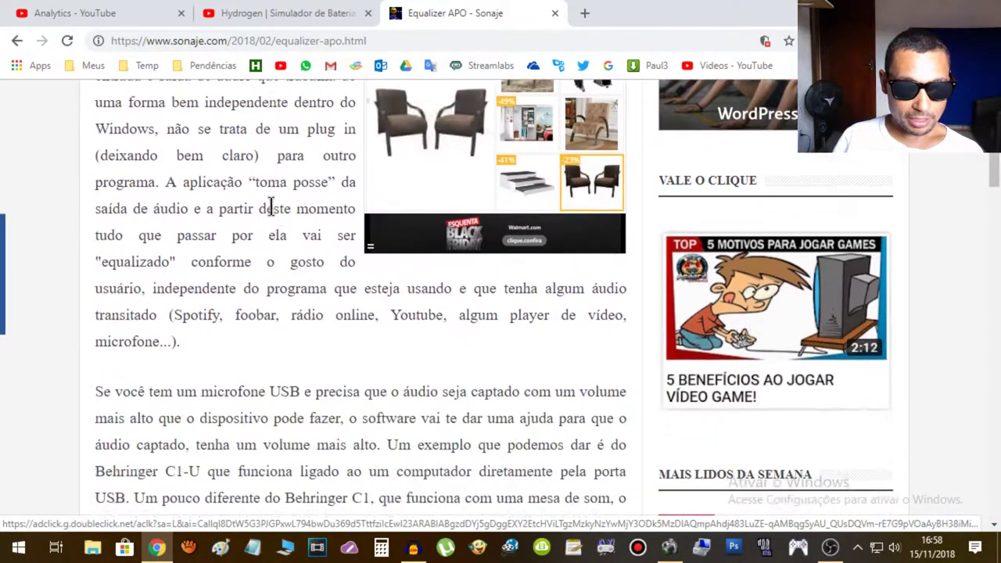
scroll(270, 205, down, 10)
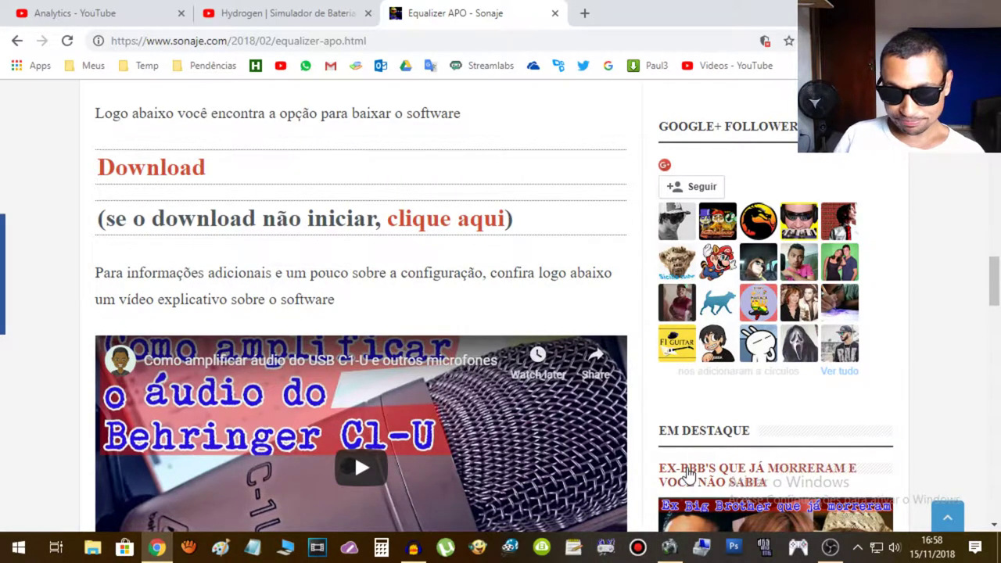
Step: Switch to the Equalizer APO Configuration Editor, decline running the Configurator, and try preamplification at 20 dB before reducing it to 12.70 dB
click(575, 551)
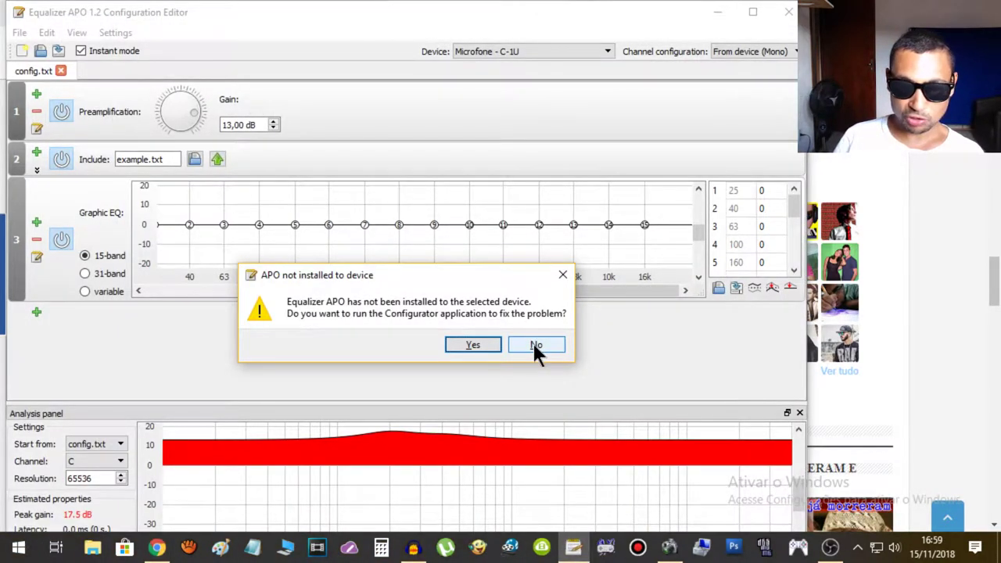
click(536, 342)
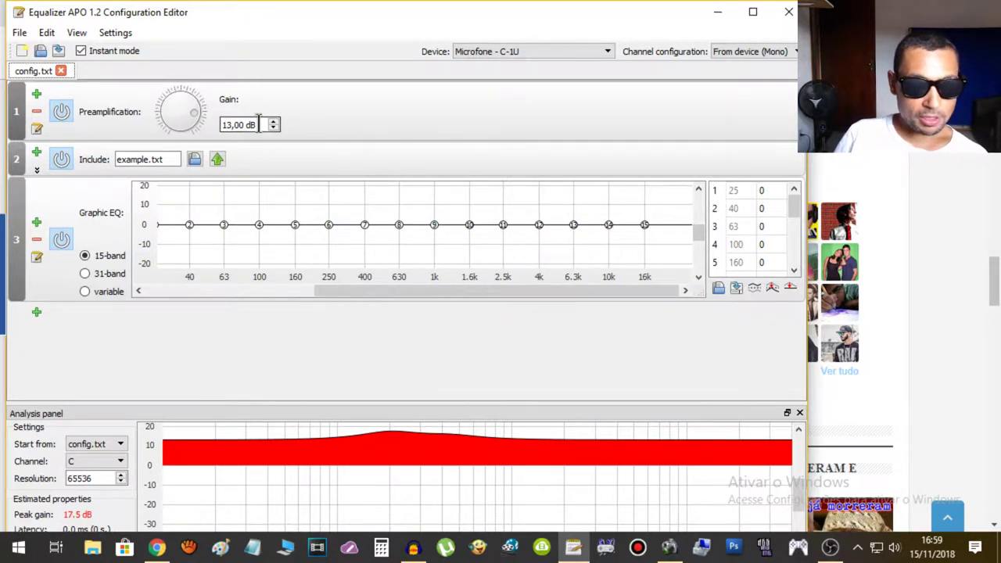
scroll(194, 122, up, 1)
mouse_move(196, 123)
mouse_down()
mouse_move(188, 99)
mouse_move(191, 133)
mouse_up()
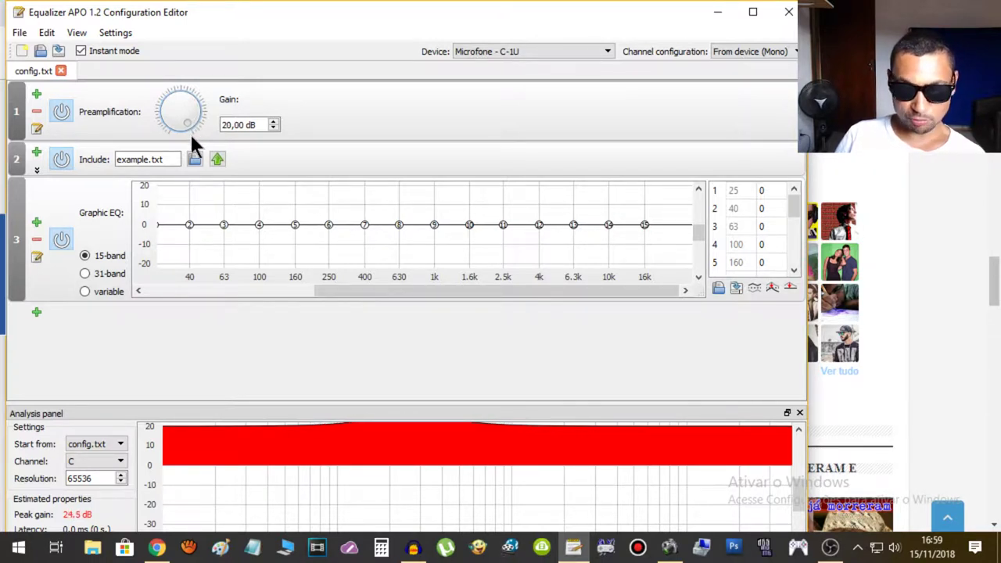
mouse_move(190, 129)
mouse_down()
mouse_move(195, 101)
mouse_move(167, 93)
mouse_move(169, 117)
mouse_move(160, 112)
mouse_move(167, 99)
mouse_move(195, 103)
mouse_move(197, 114)
mouse_move(176, 87)
mouse_move(163, 112)
mouse_move(175, 87)
mouse_move(198, 127)
mouse_move(197, 111)
mouse_up()
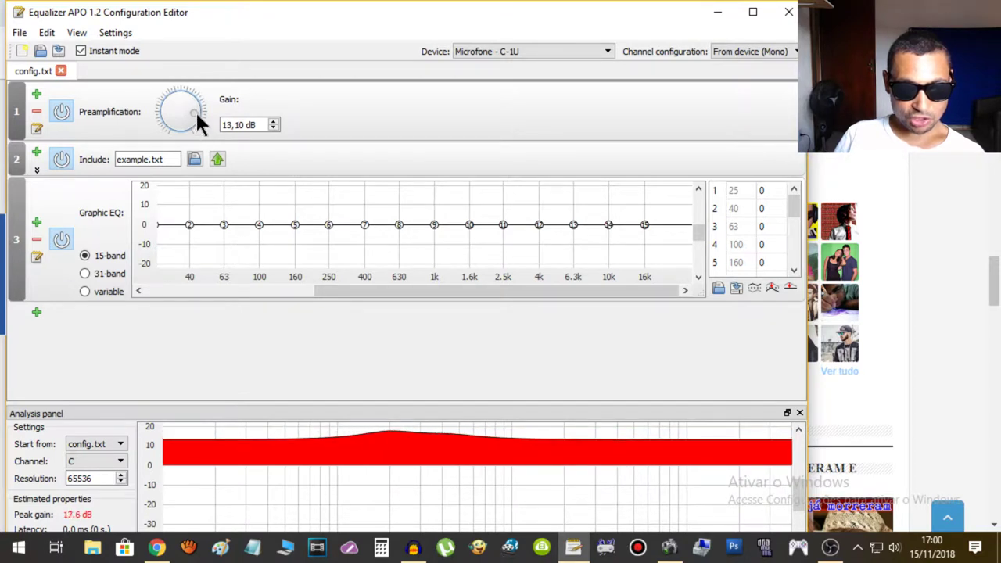
scroll(196, 114, down, 1)
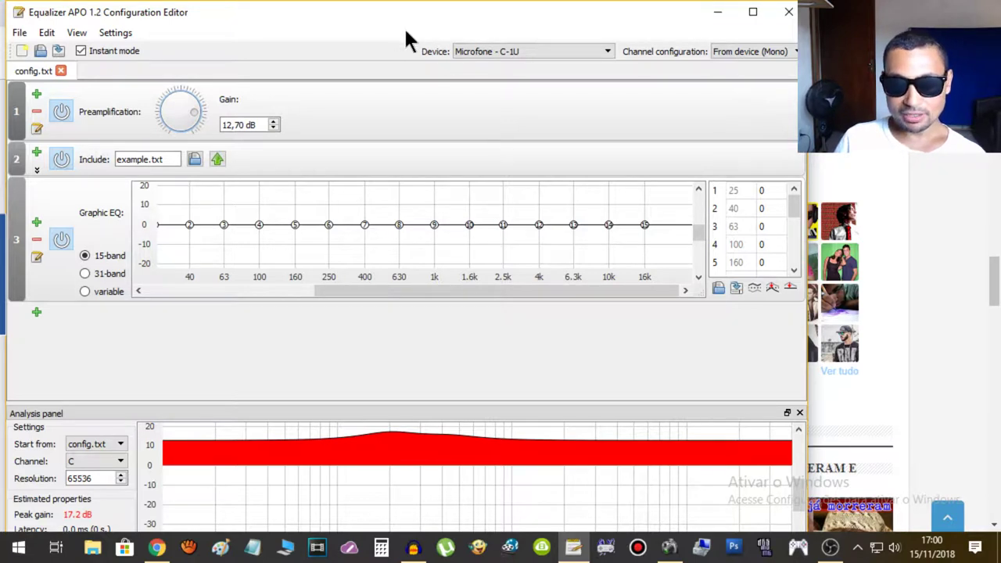
Step: Check which playback and capture devices can be selected, keeping Microfone - C-1U
click(538, 44)
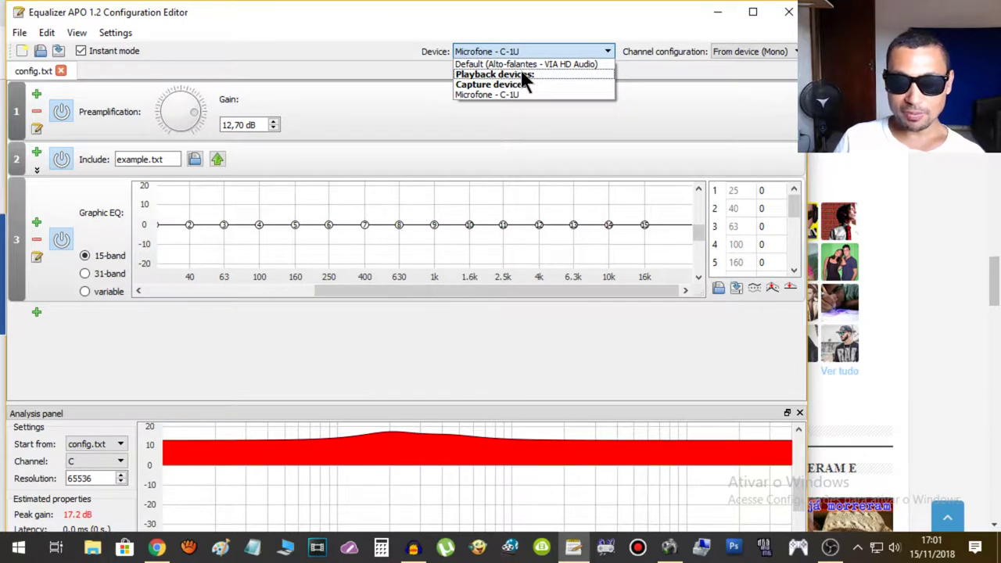
click(539, 25)
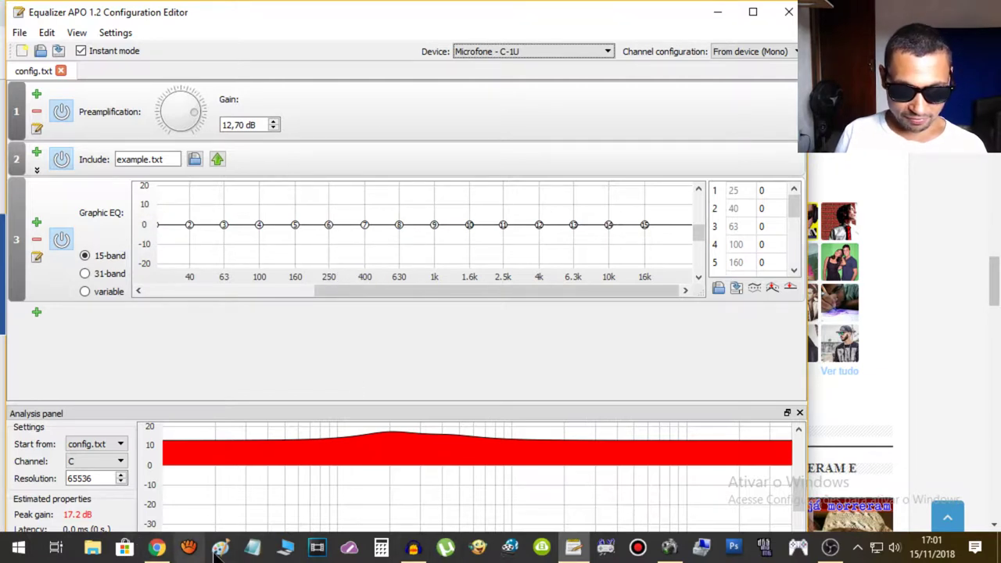
Step: Switch to Audacity, record a short microphone test, play it back, and undo the recording
click(414, 547)
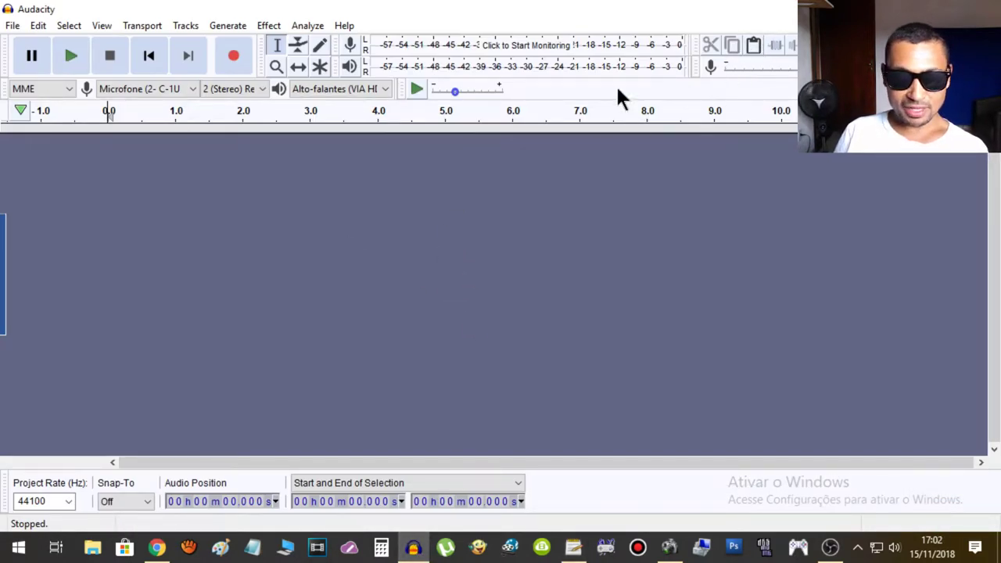
click(236, 61)
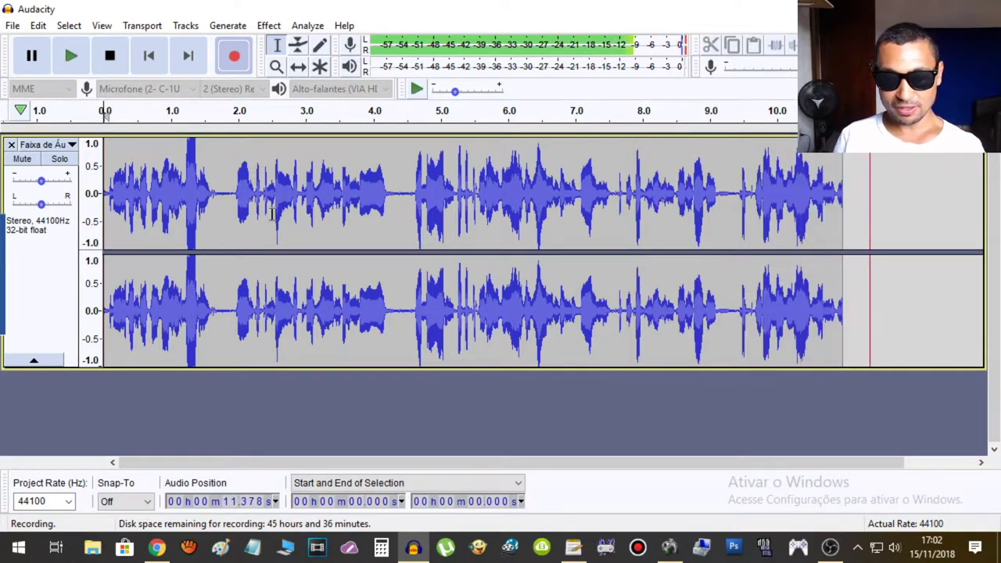
key(space)
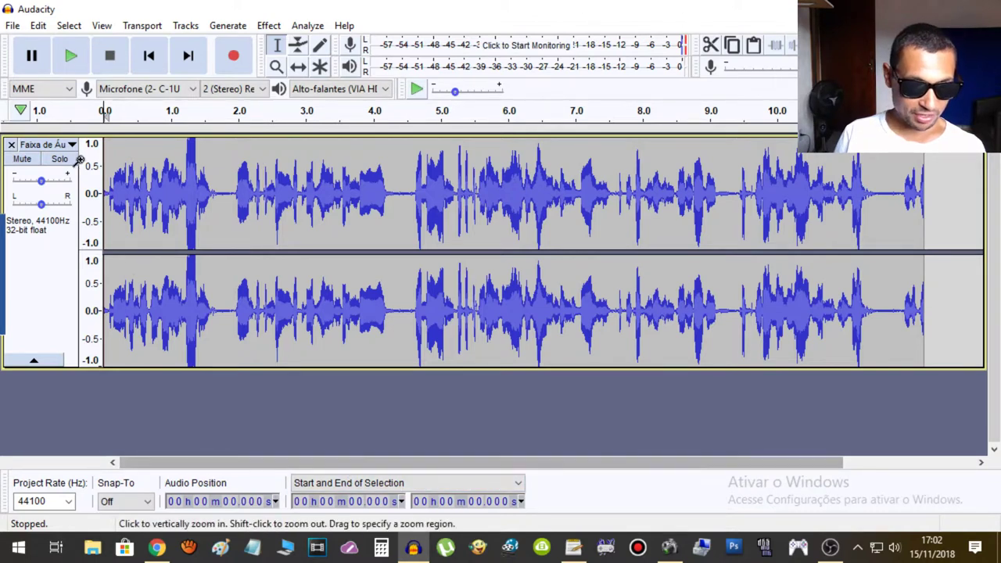
click(107, 192)
key(space)
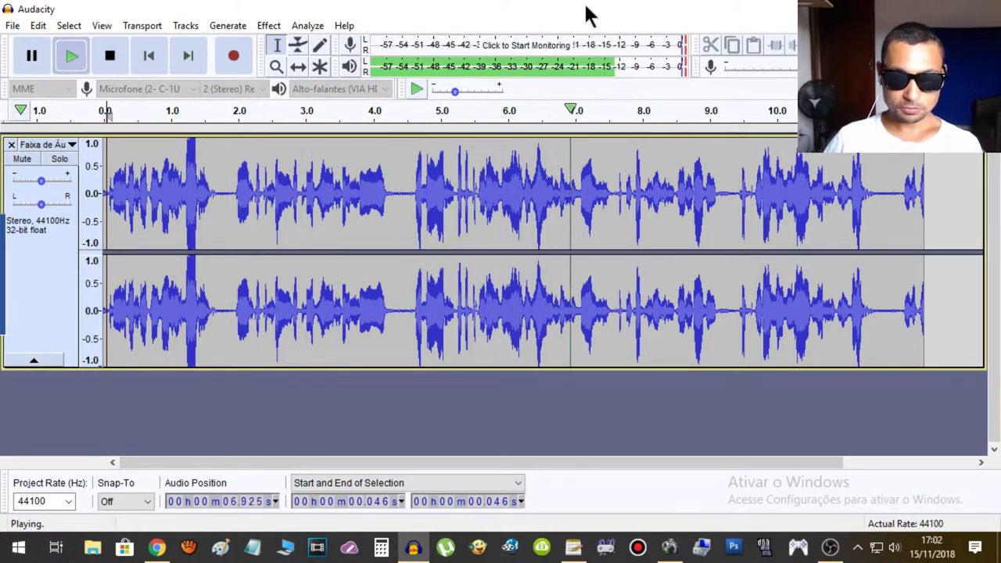
key(space)
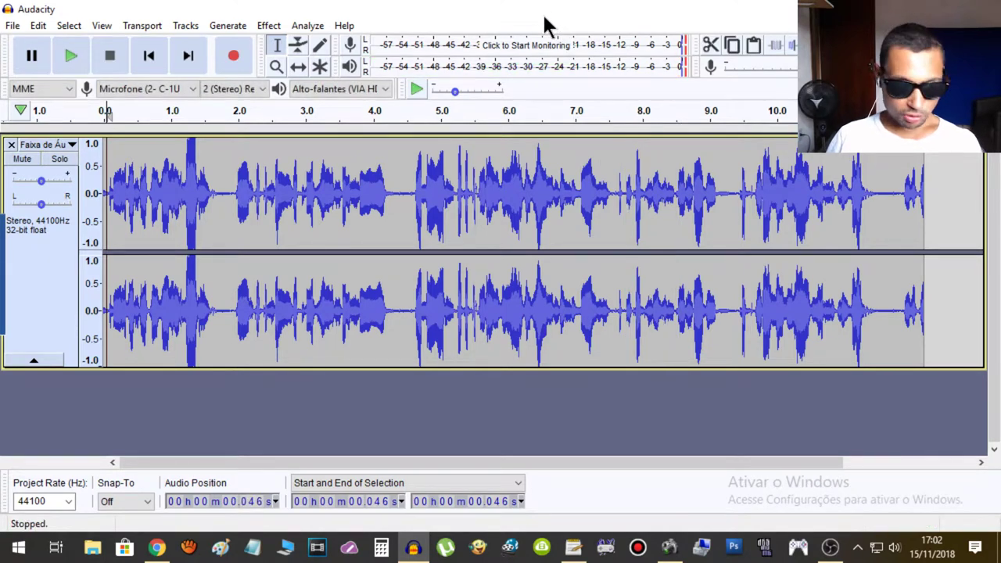
key(ctrl+z)
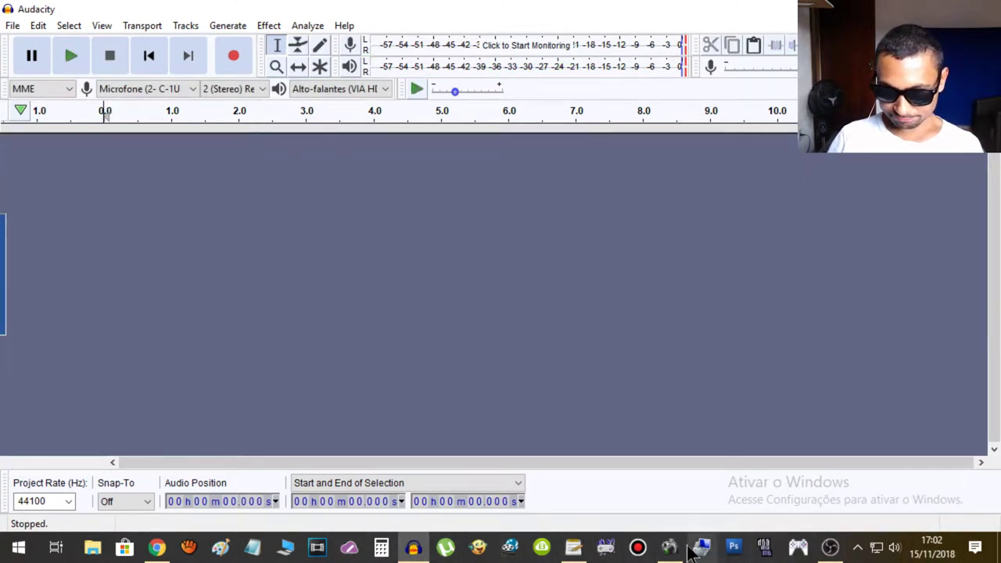
Step: Switch to the Equalizer APO editor, reduce the preamplification gain to 3.40 dB, and return to Audacity
click(575, 548)
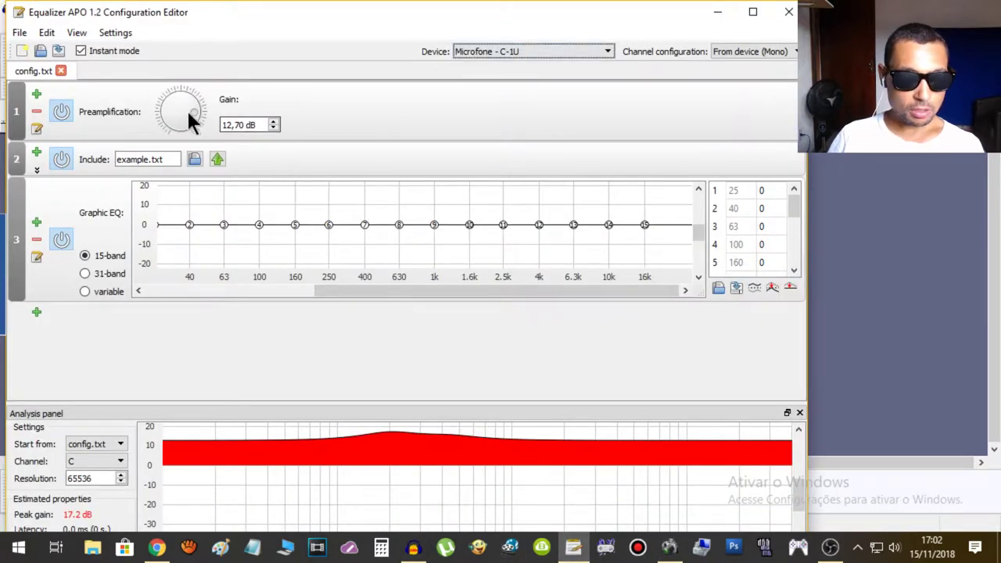
mouse_move(192, 106)
mouse_down()
mouse_move(197, 93)
mouse_move(179, 92)
mouse_up()
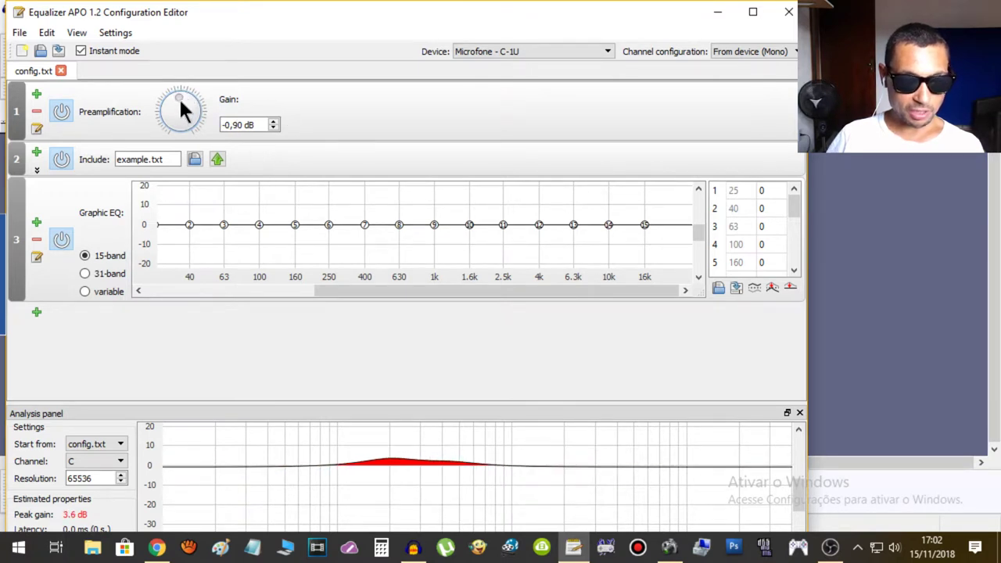
drag(180, 101, 187, 95)
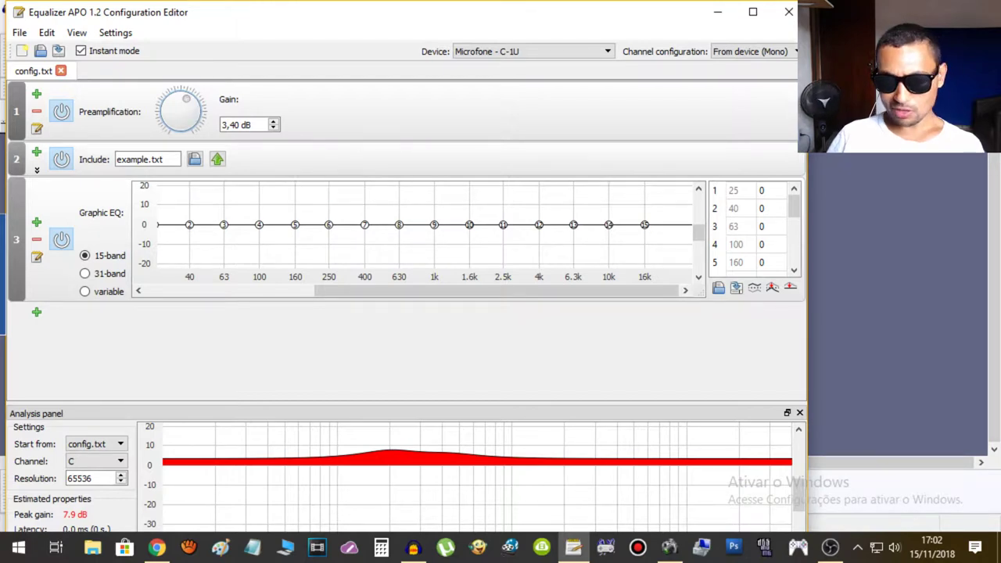
click(718, 13)
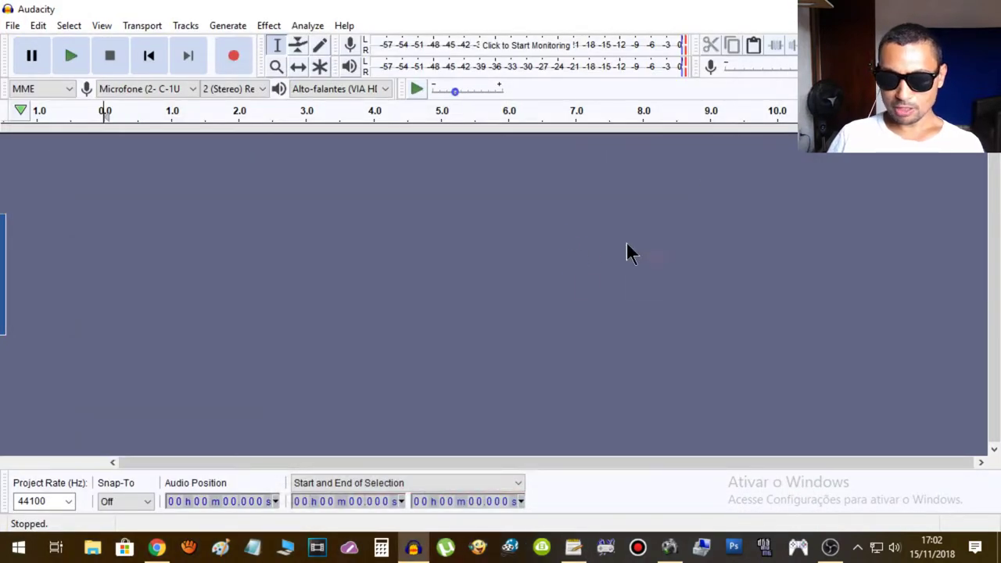
Step: Record a microphone test of about 8 seconds at the reduced gain, play it back briefly, and undo it
click(229, 57)
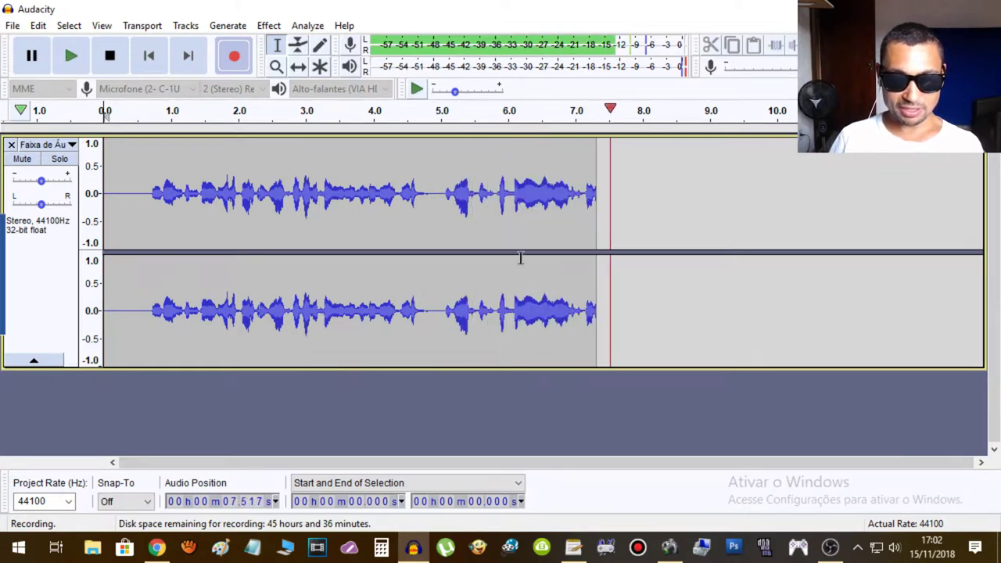
key(space)
key(space)
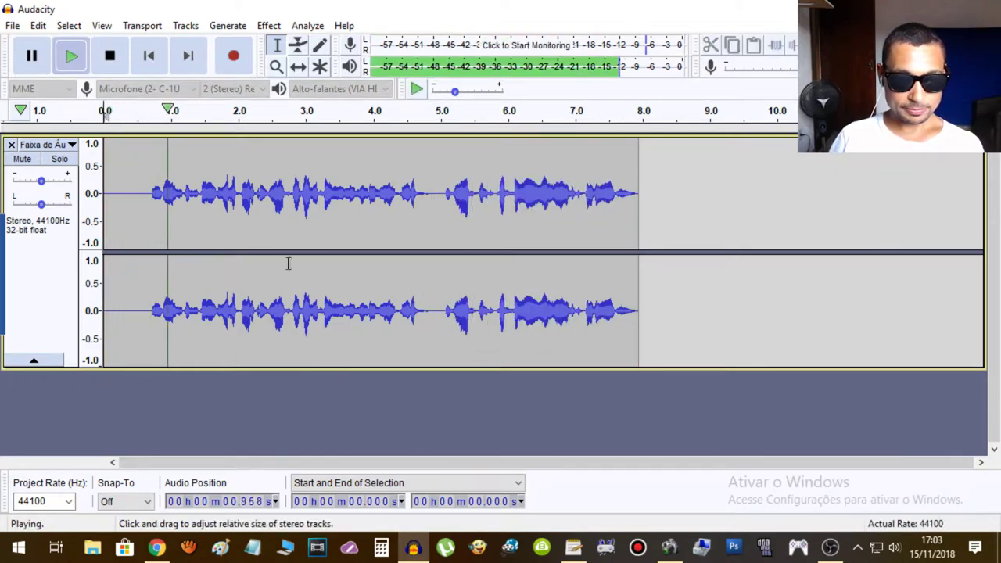
key(space)
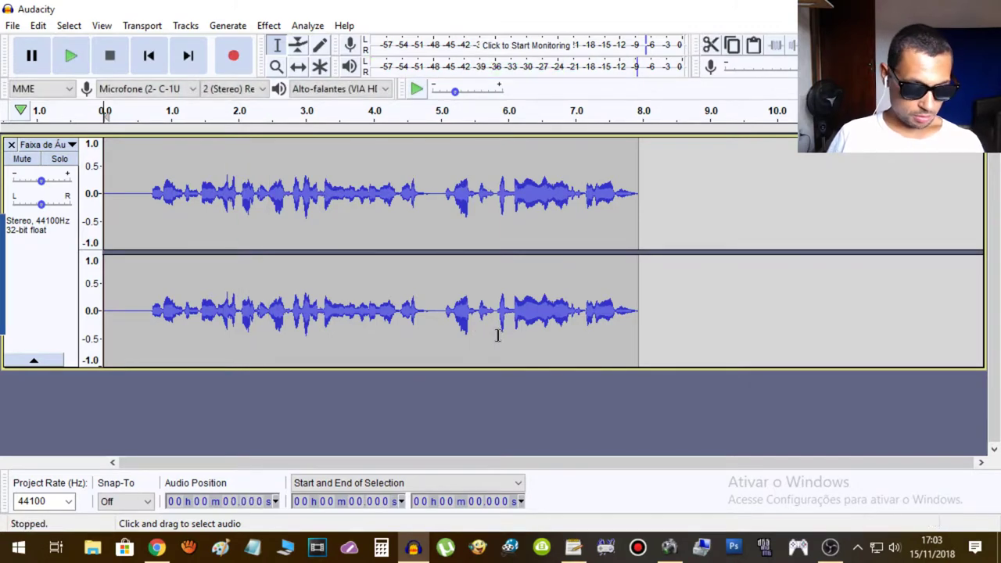
key(ctrl+z)
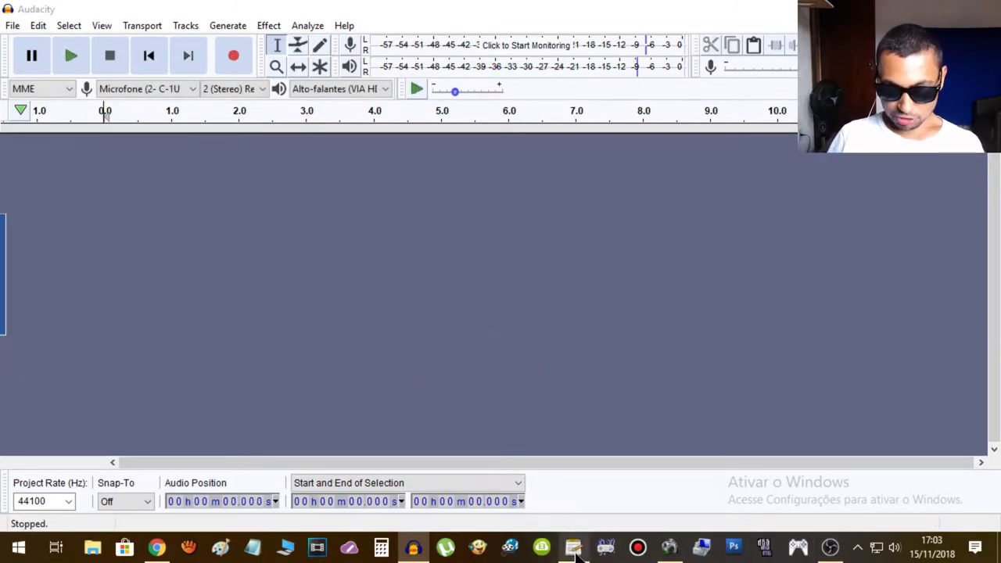
Step: Lower the Equalizer APO preamplification gain to -0.30 dB and record a microphone test of about 10 seconds in Audacity
click(573, 548)
mouse_move(180, 91)
mouse_down()
mouse_move(186, 105)
mouse_move(180, 95)
mouse_up()
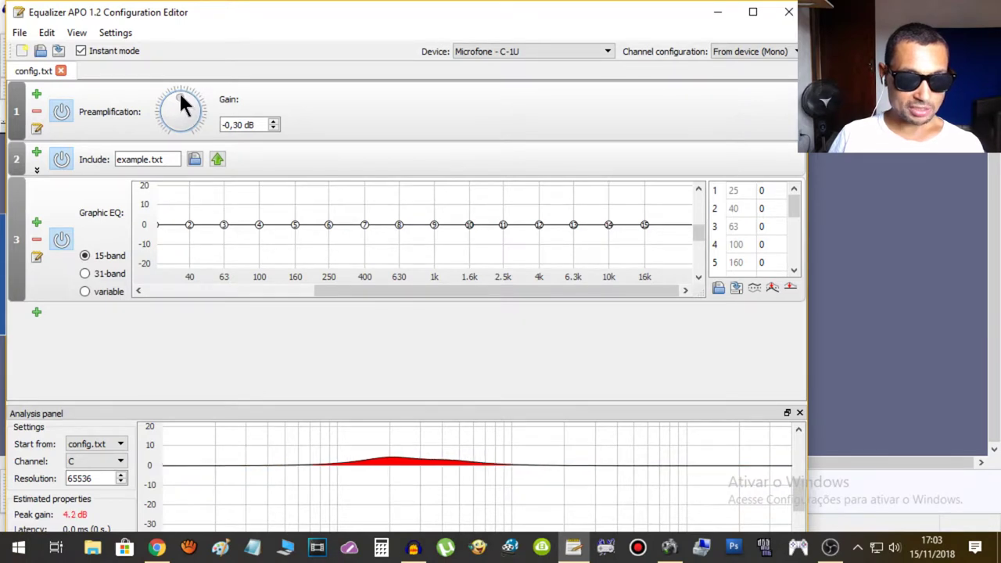
click(718, 12)
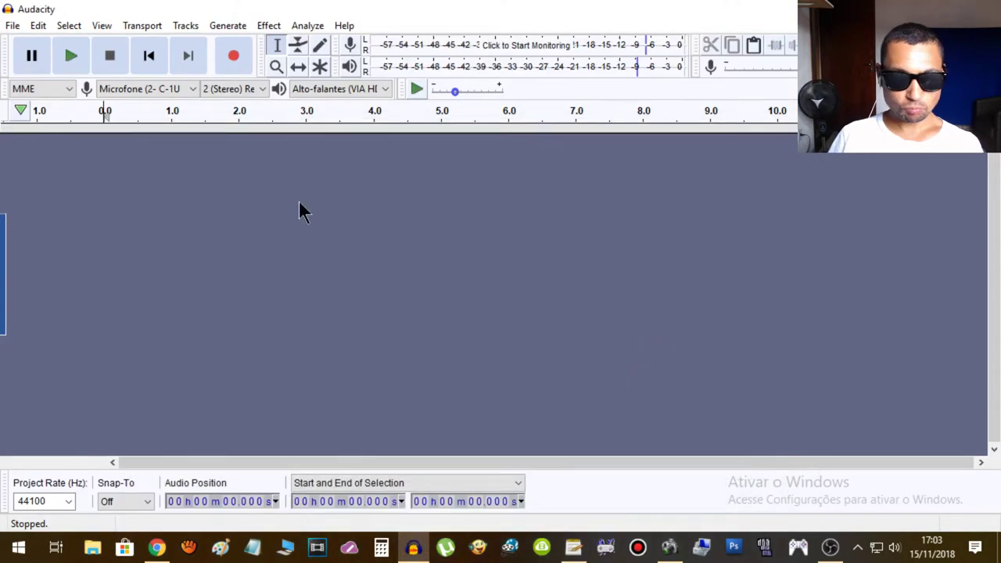
click(234, 53)
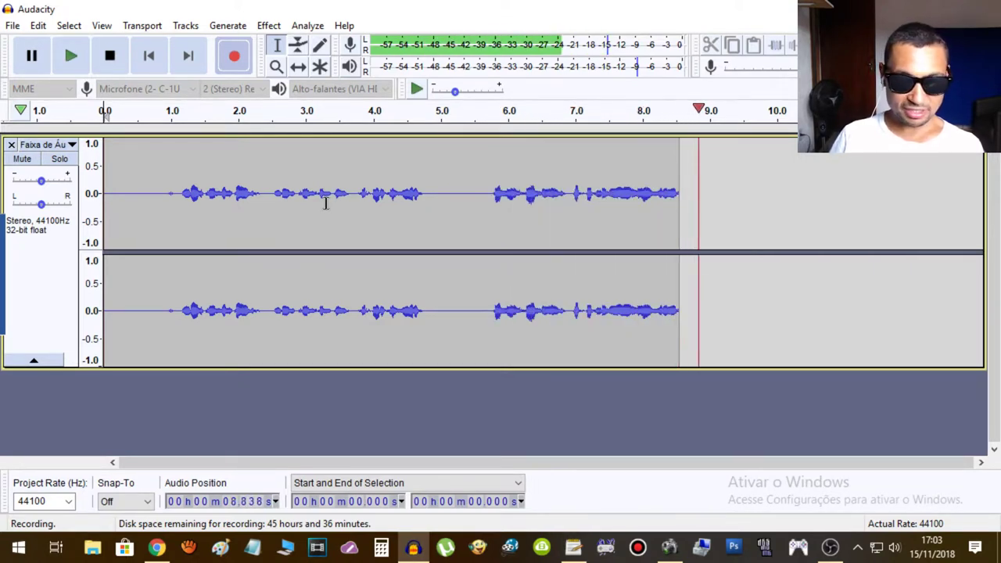
key(space)
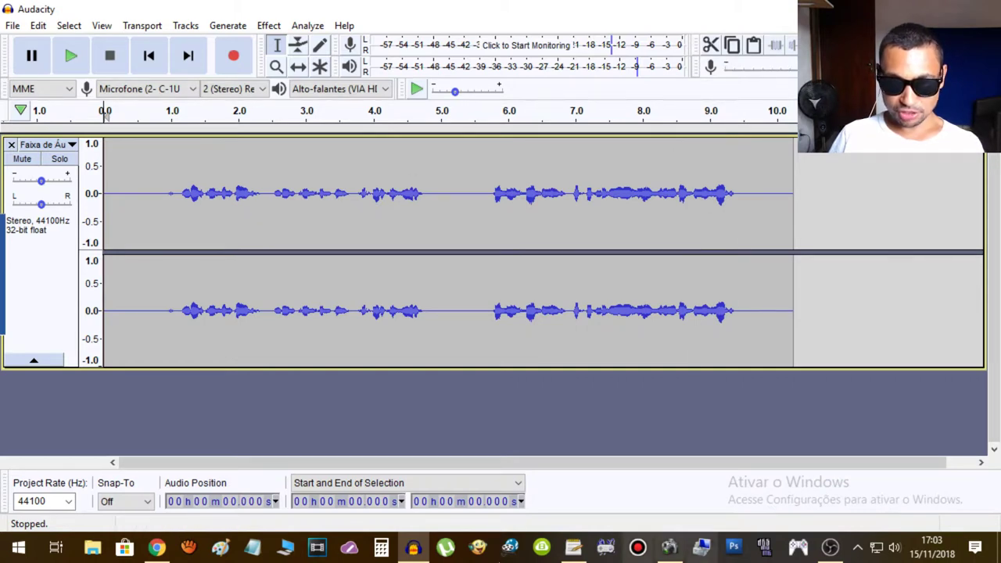
Step: Set the Equalizer APO preamplification gain to 13 dB and return to the recording in Audacity
click(574, 547)
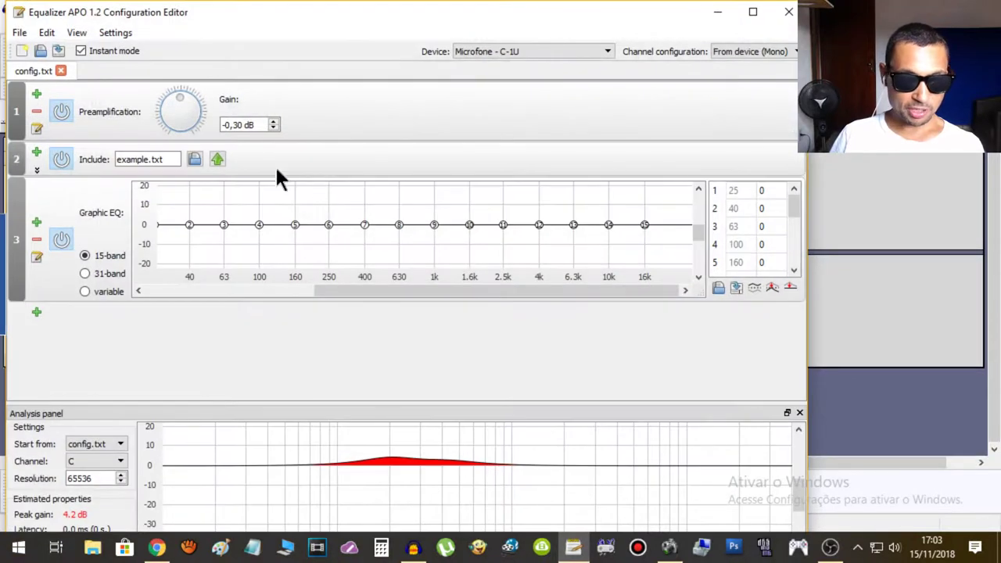
drag(244, 125, 188, 124)
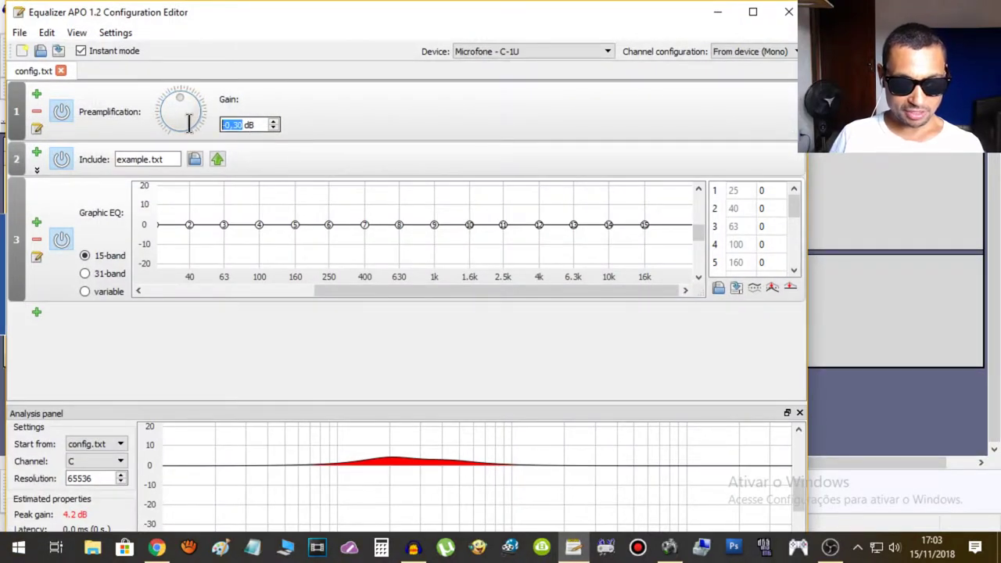
text(13)
key(Return)
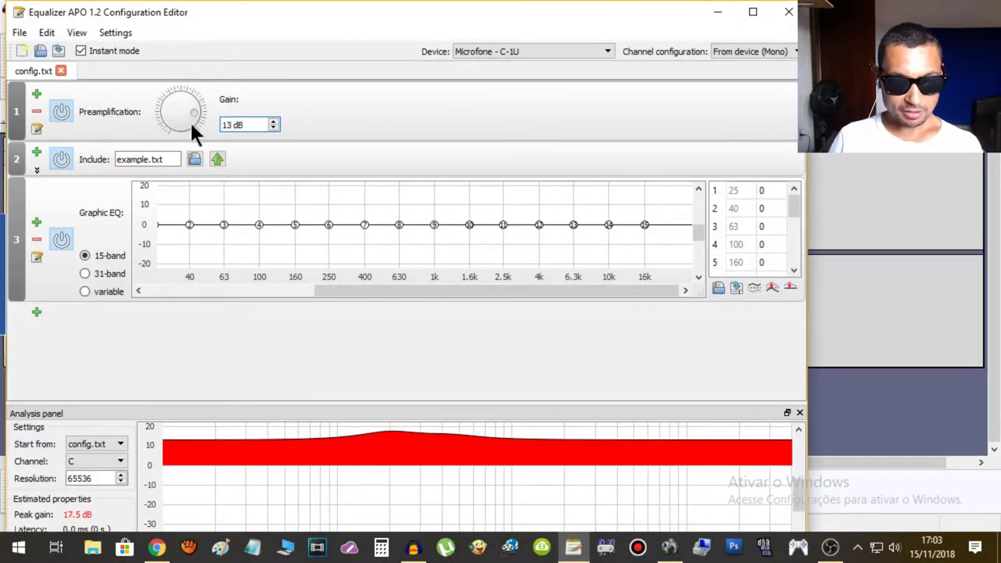
click(376, 111)
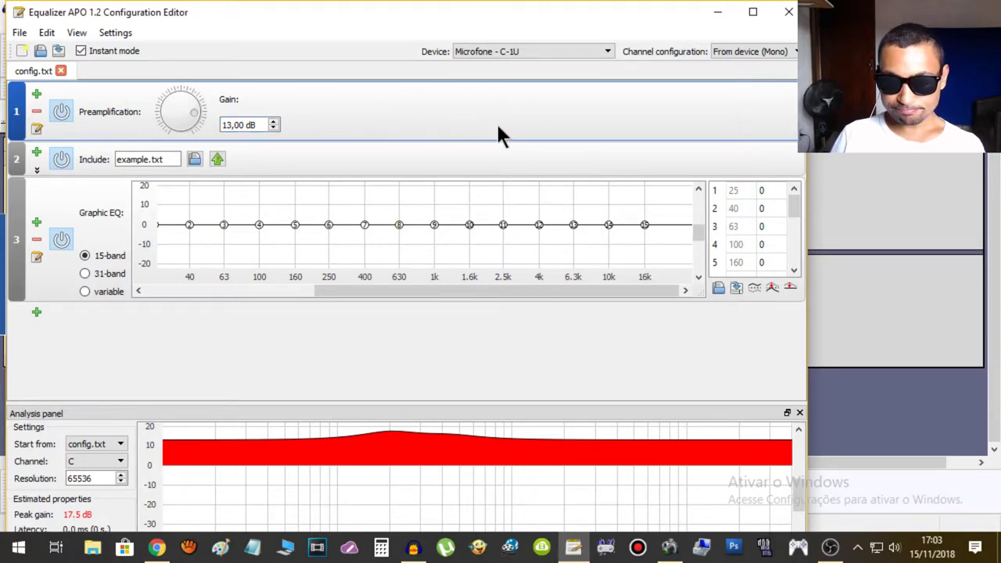
click(718, 12)
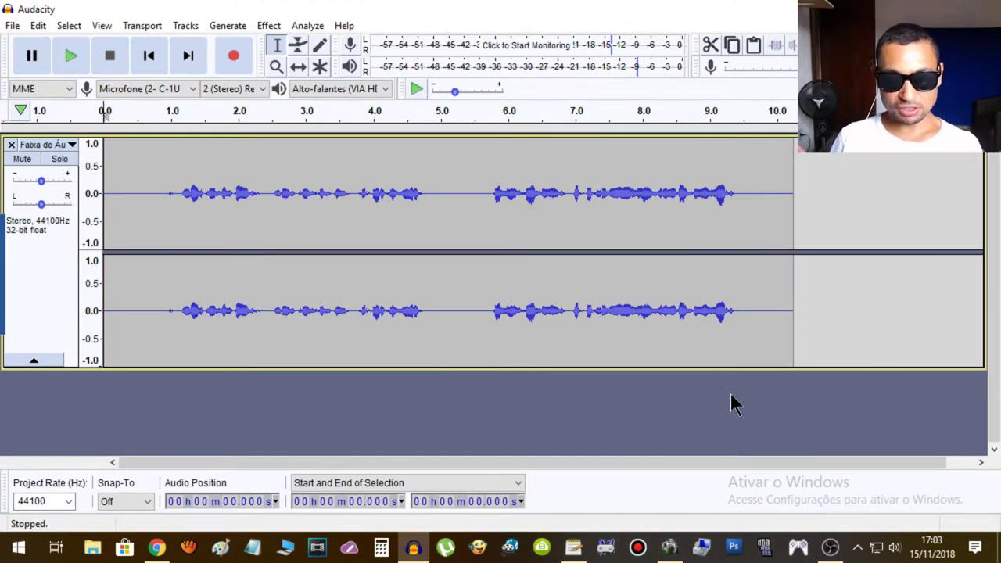
Step: Close and reopen the Equalizer APO editor to check its saved settings, decline running the Configurator, and close the editor again
click(569, 541)
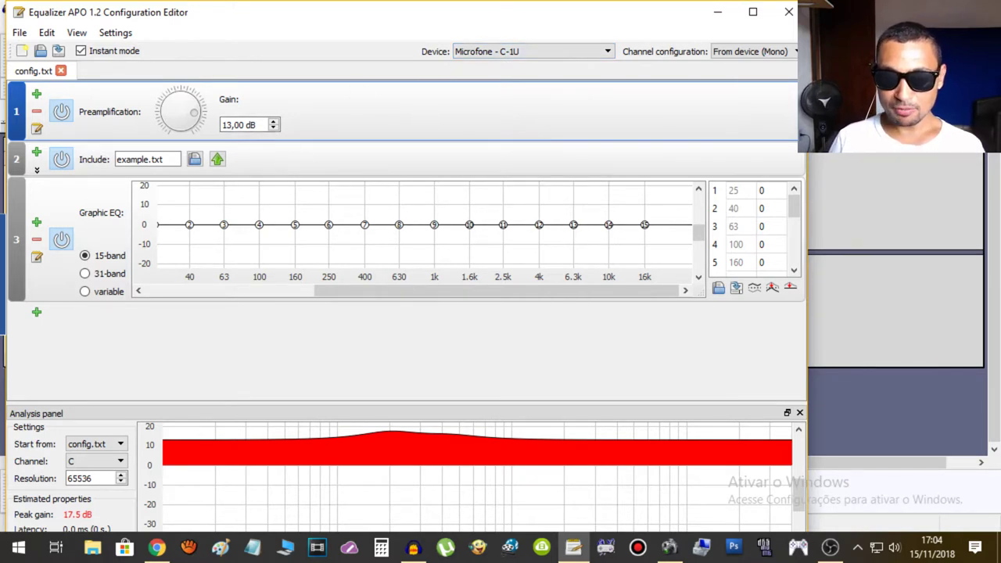
click(789, 12)
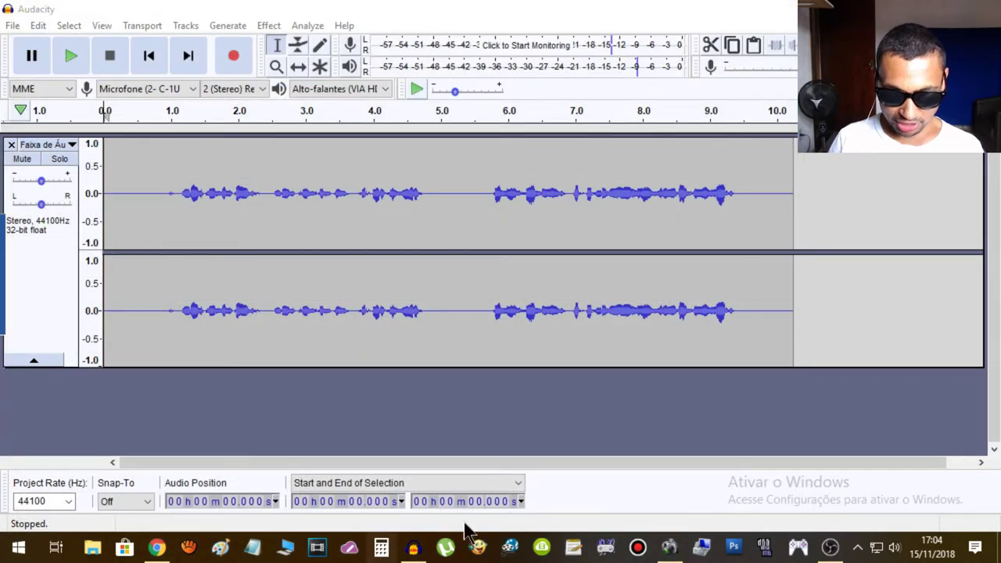
click(573, 547)
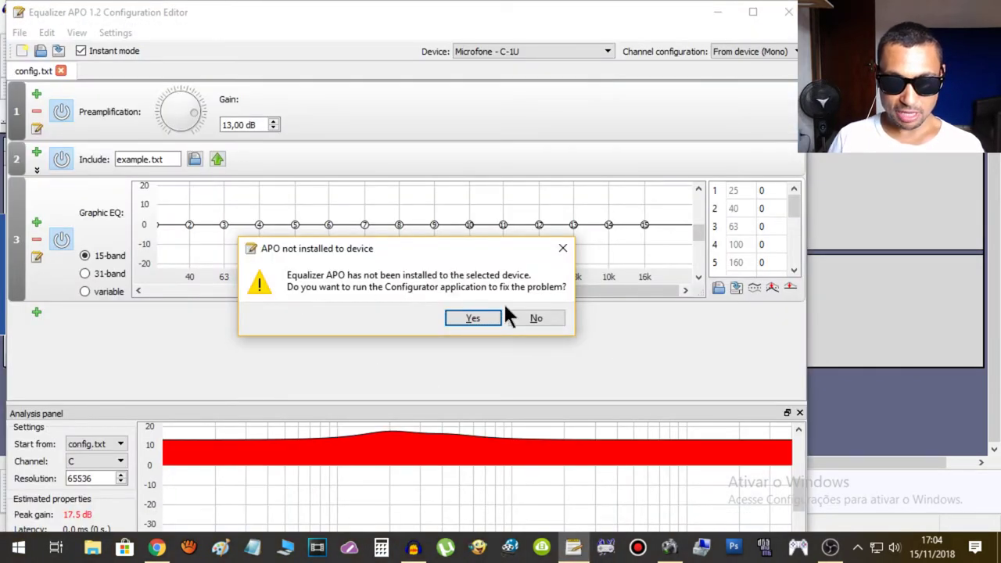
click(537, 316)
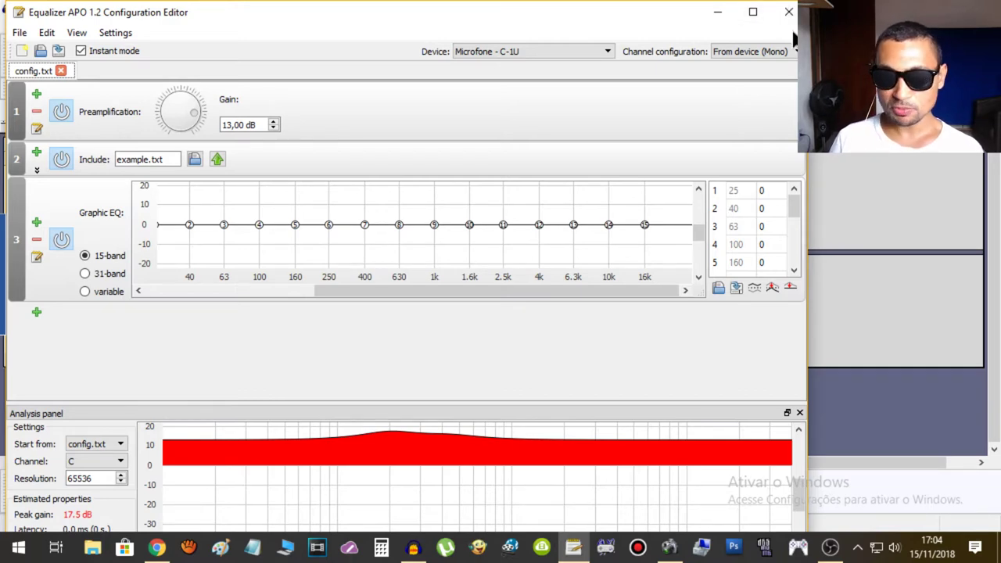
click(784, 16)
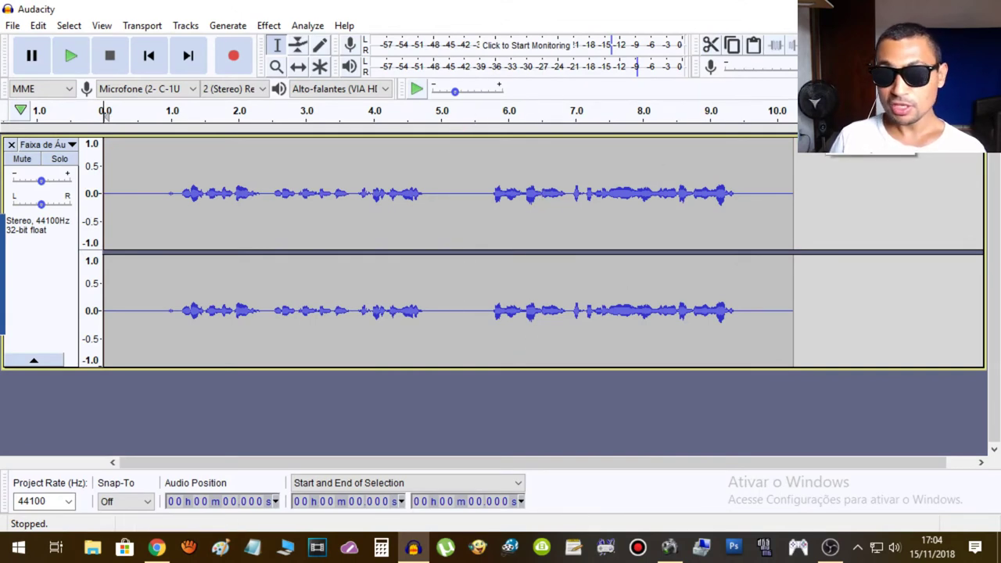
Step: Close the untitled Audacity project without saving the test recording
key(ctrl+w)
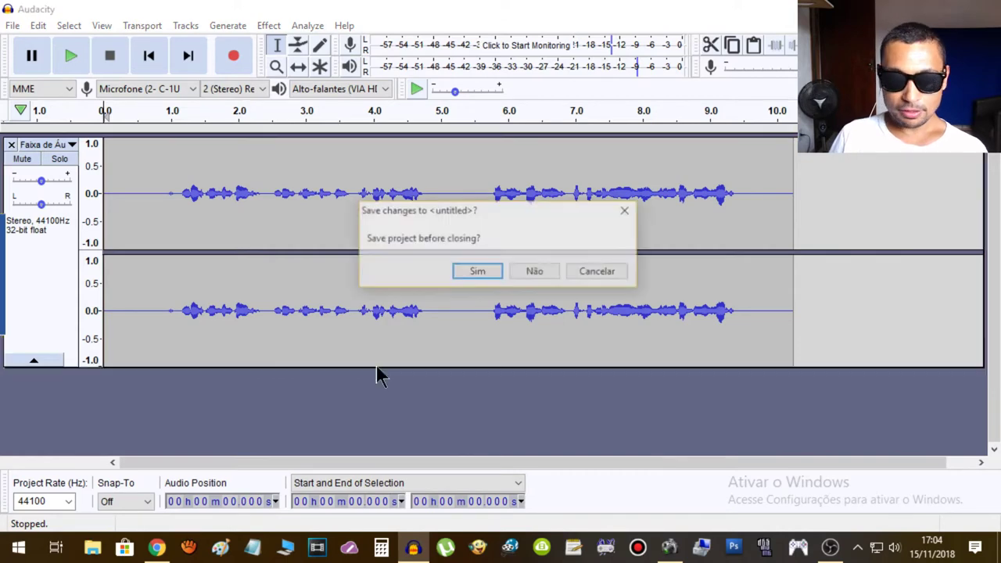
click(535, 274)
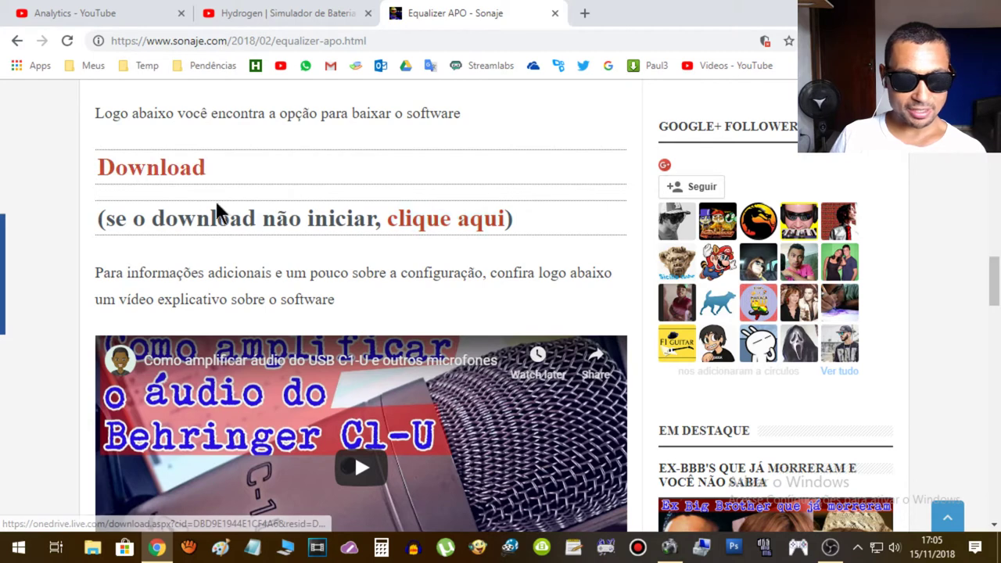
Step: Start downloading EqualizerAPO64-1.2.exe from the sonaje.com Equalizer APO page into the Temp folder on drive D, and cancel the download
click(150, 175)
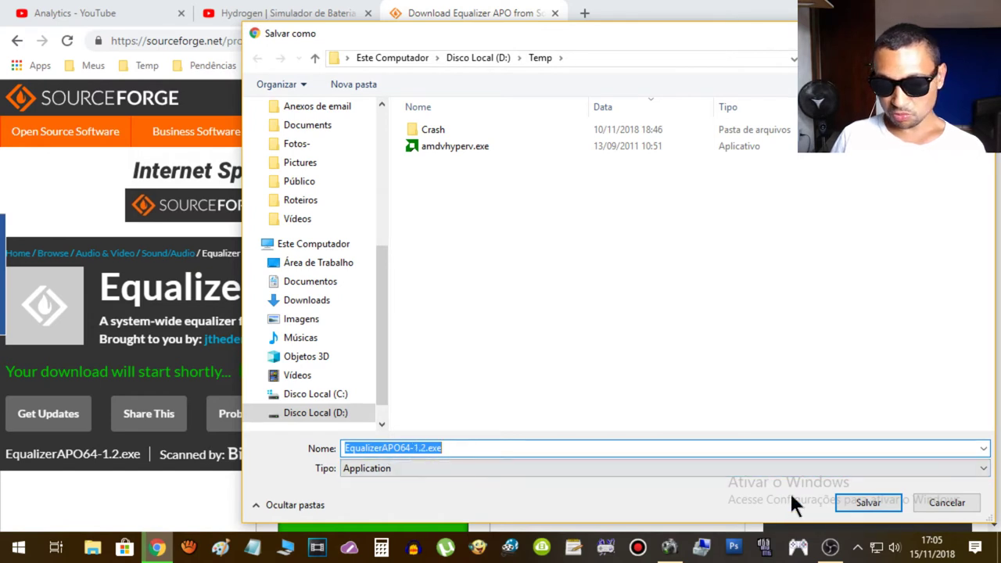
click(868, 502)
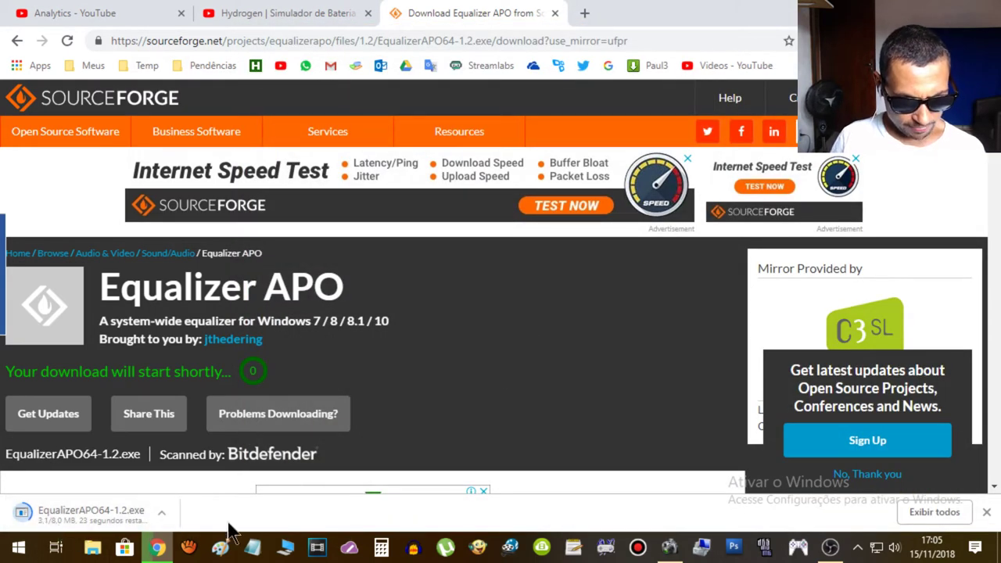
click(162, 516)
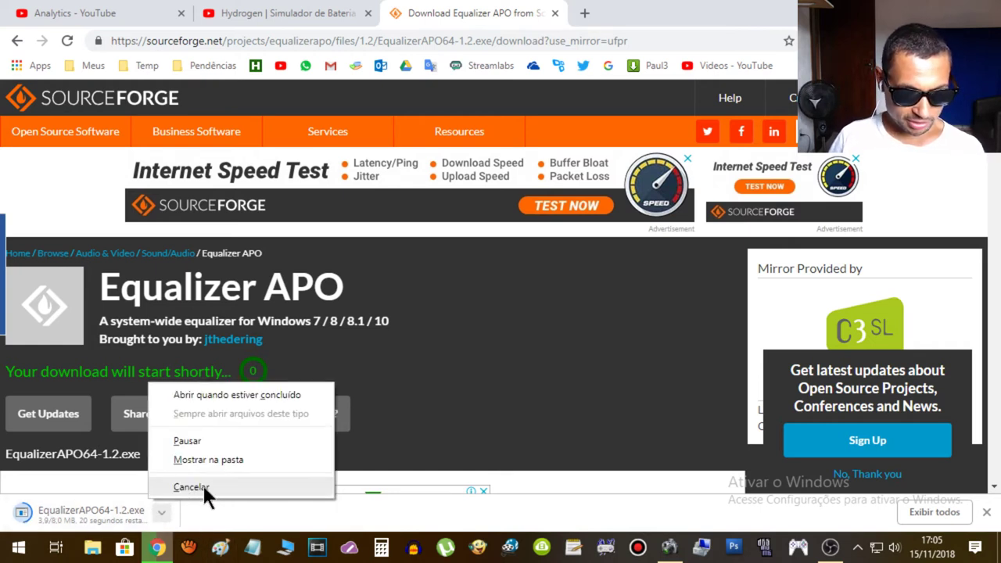
click(202, 486)
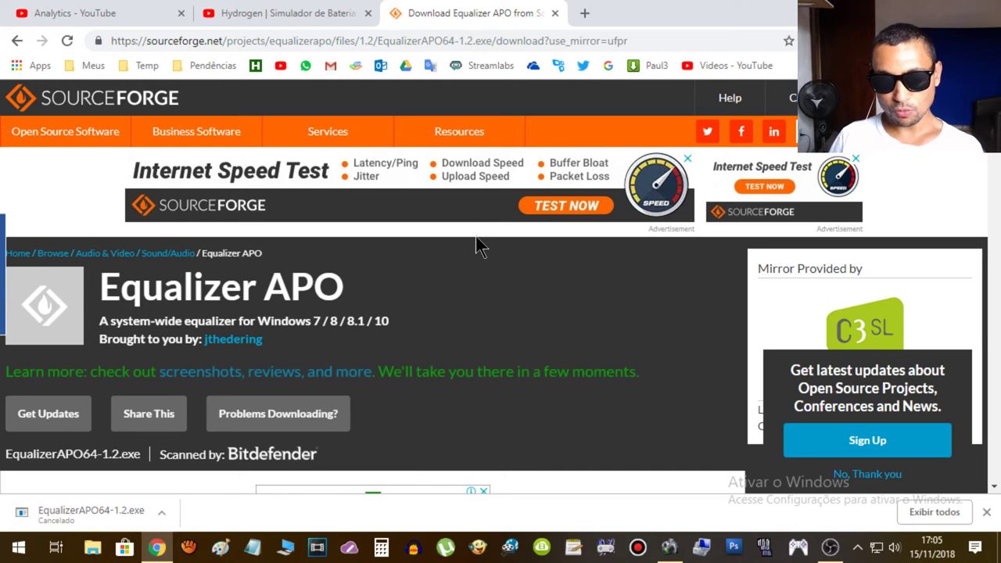